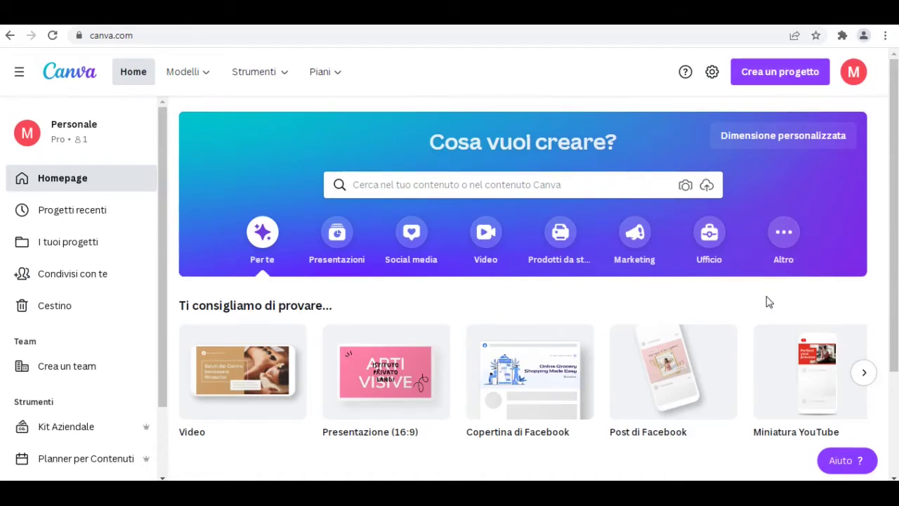
Search the new-project formats for facebook and for instagram to examine the design types offered for each
click(767, 76)
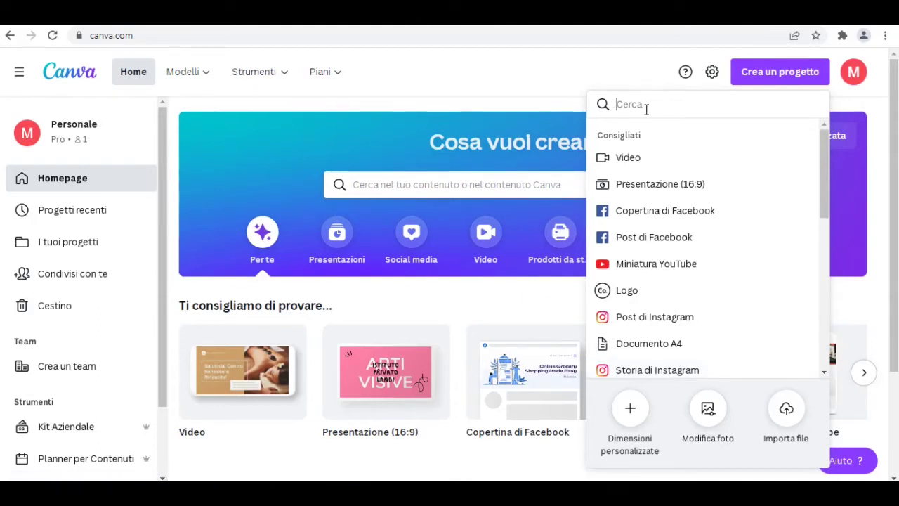
text(facebook)
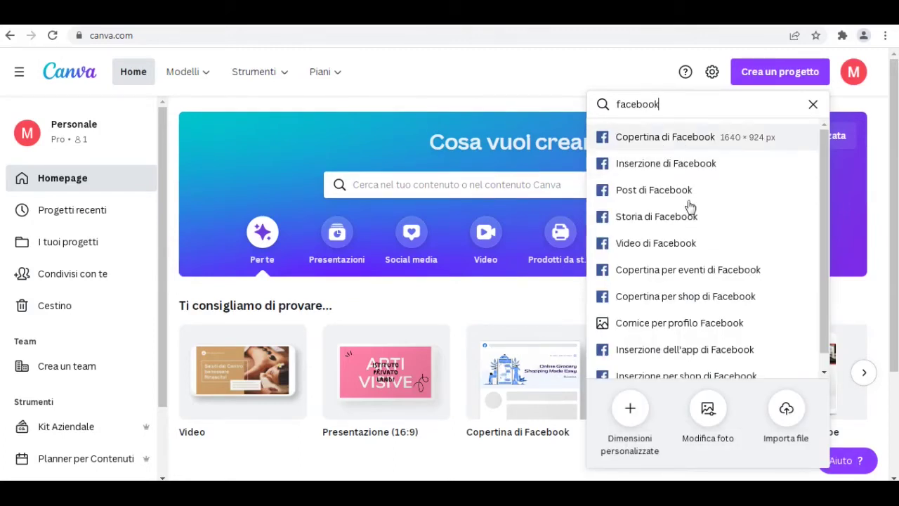
scroll(824, 197, down, 1)
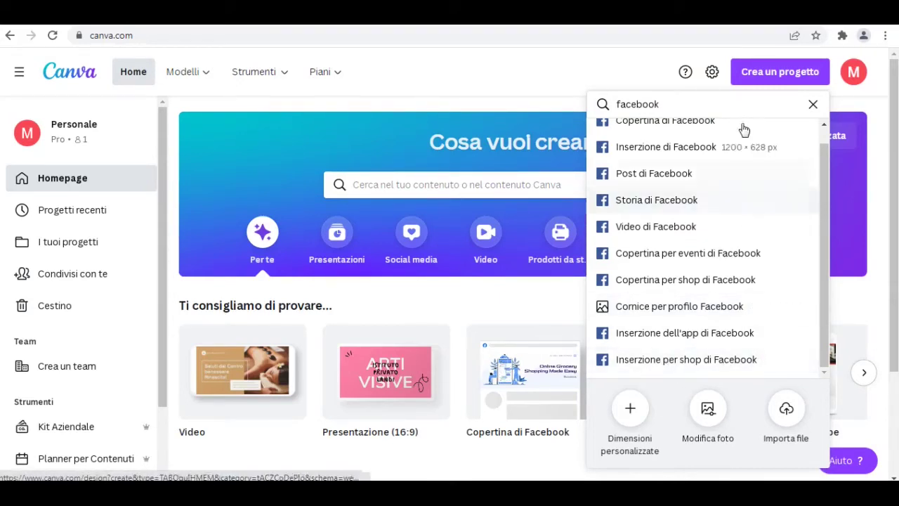
click(813, 104)
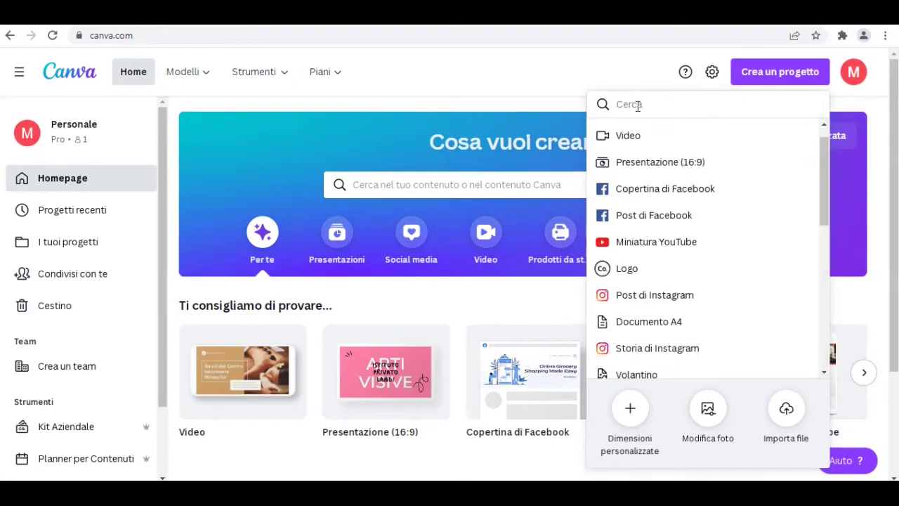
text(instagram)
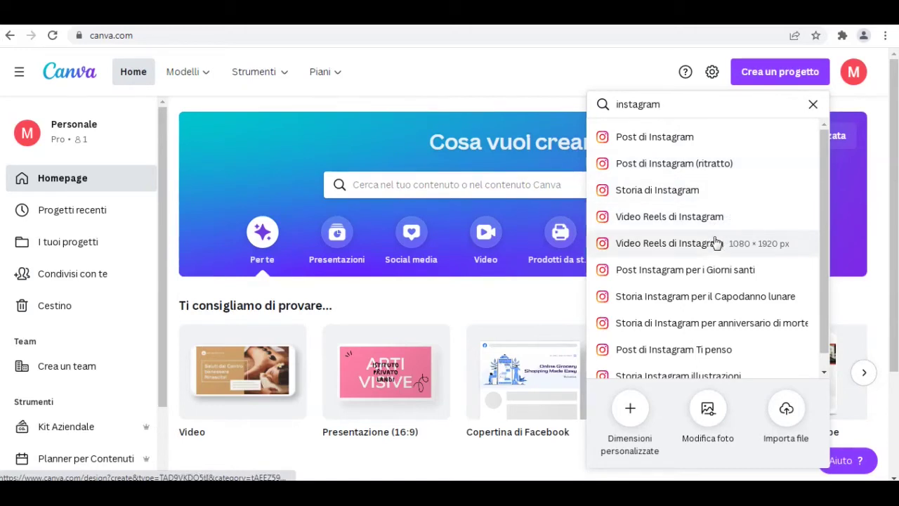
Clear the format search and look up youtube among the new-project formats
click(815, 106)
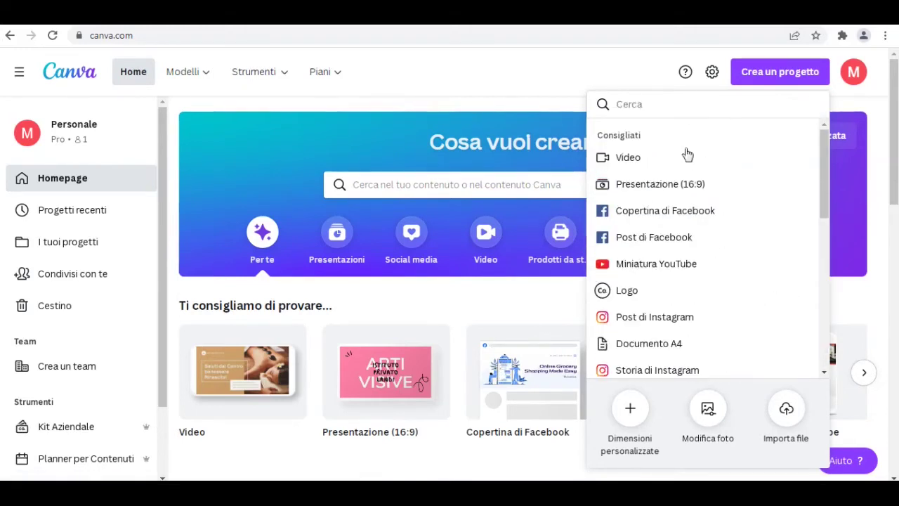
scroll(636, 249, down, 1)
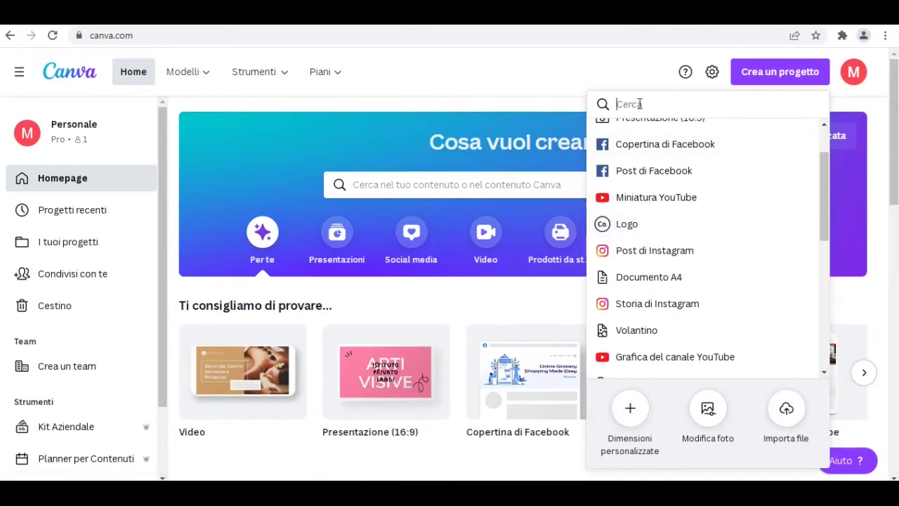
text(youtube)
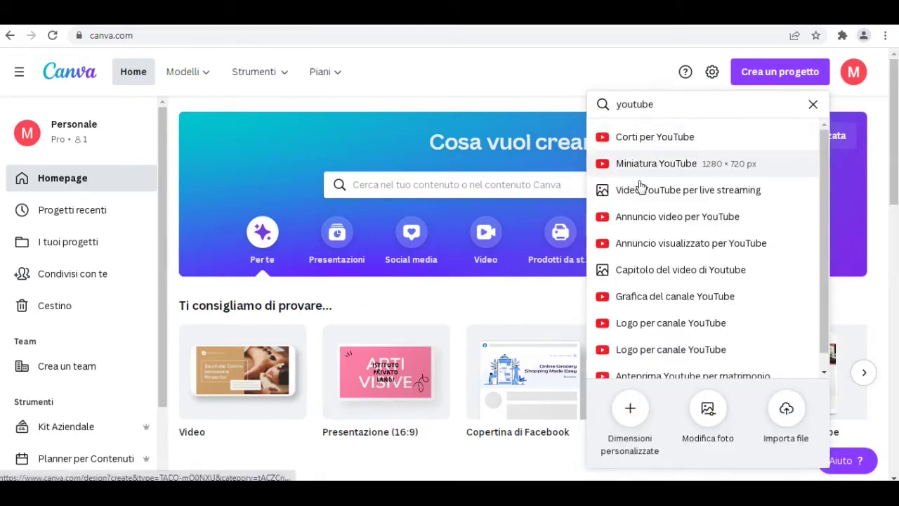
scroll(657, 244, down, 1)
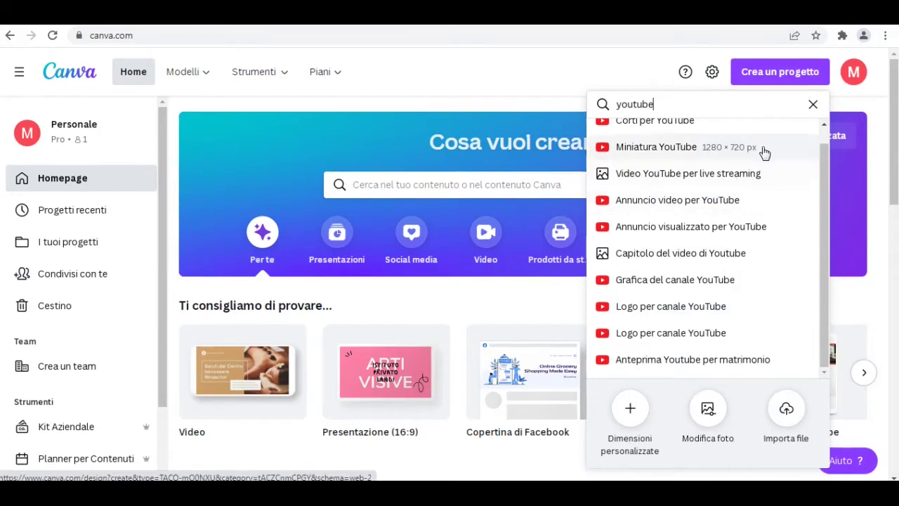
Examine the custom dimensions form for a new project and its measurement units, and close it without creating anything
click(637, 416)
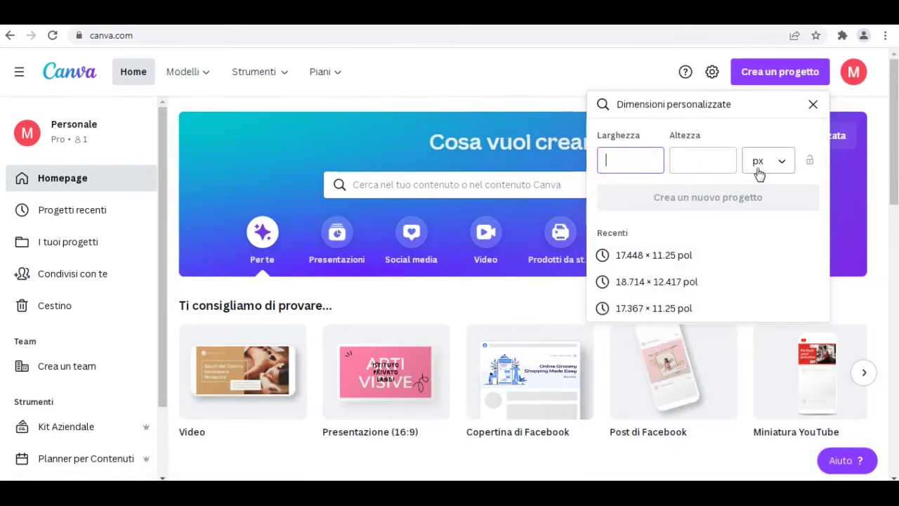
click(781, 166)
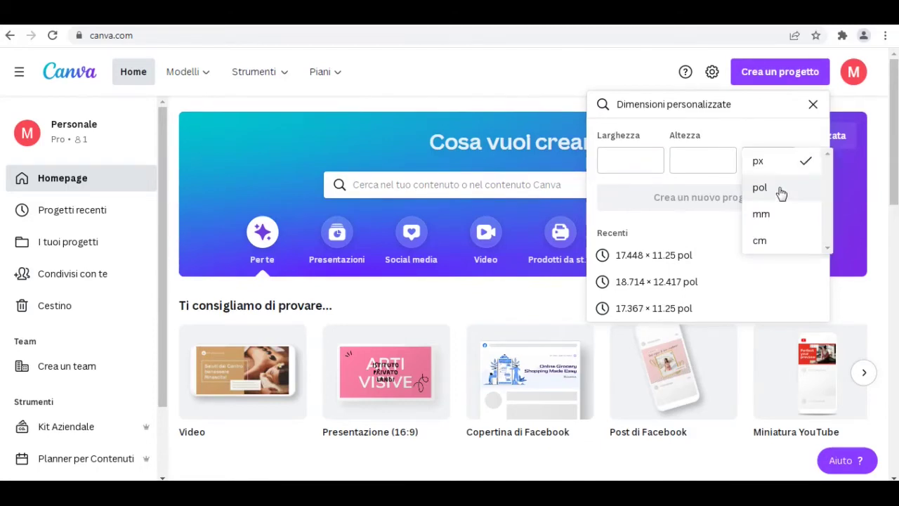
click(812, 106)
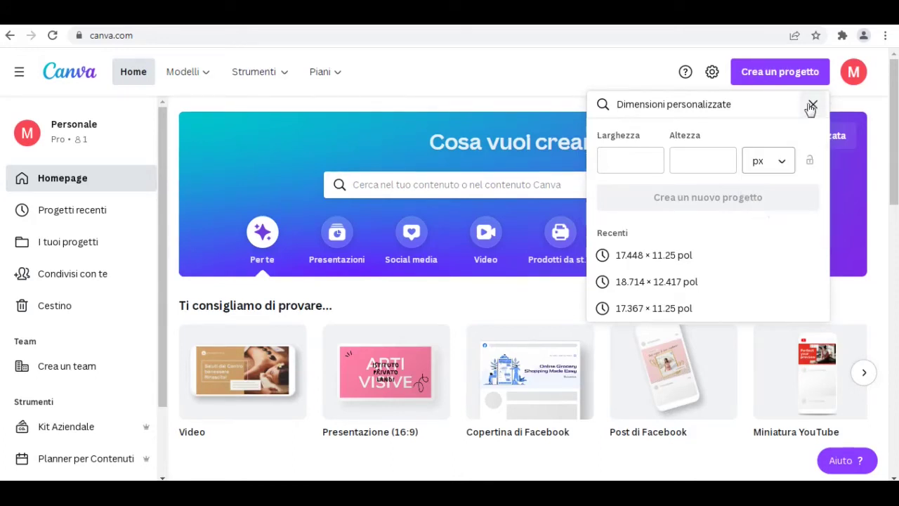
click(812, 105)
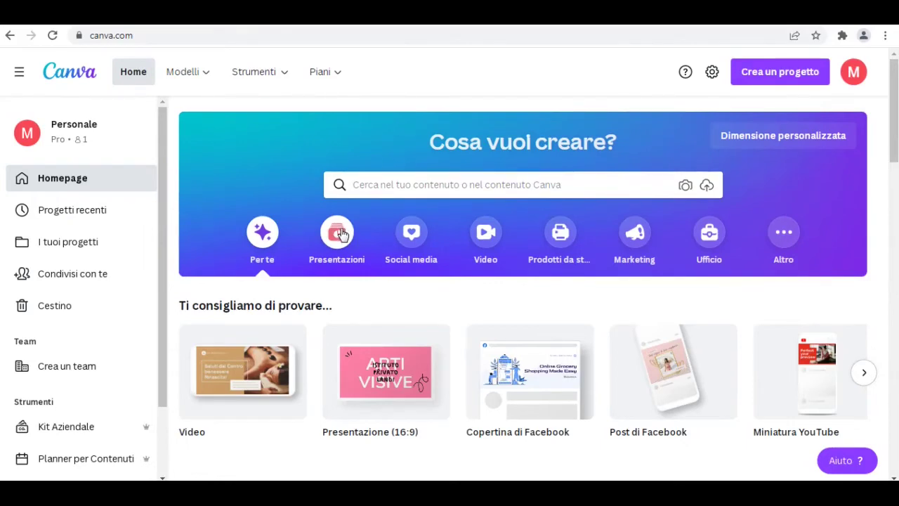
Browse the project formats offered in the homepage's Social media and Video categories
click(414, 235)
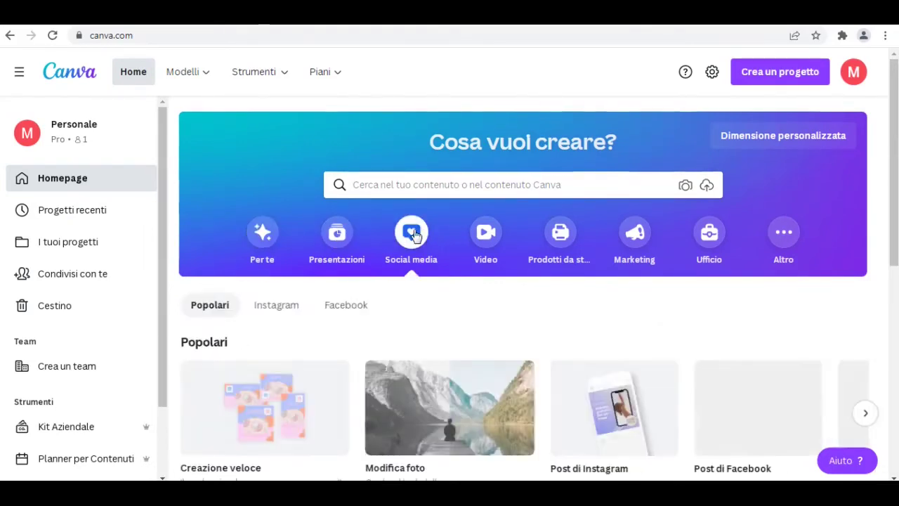
scroll(354, 351, down, 2)
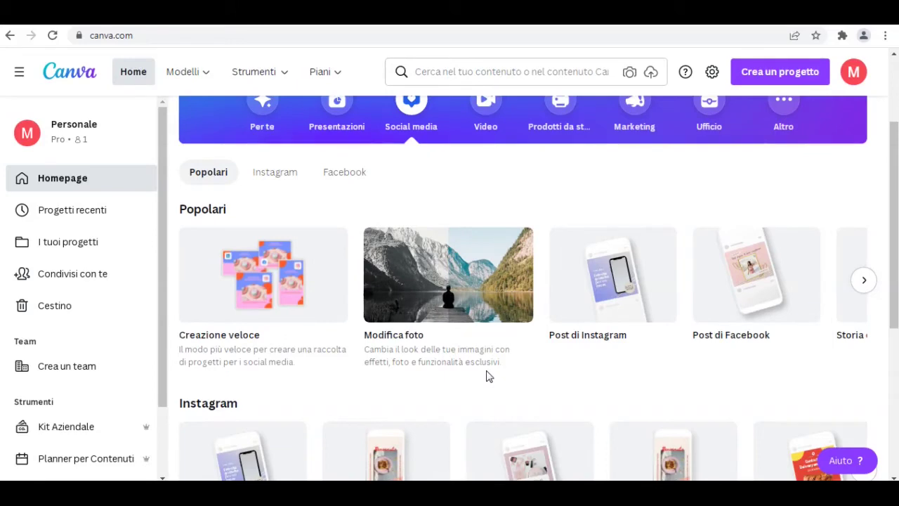
scroll(518, 361, down, 2)
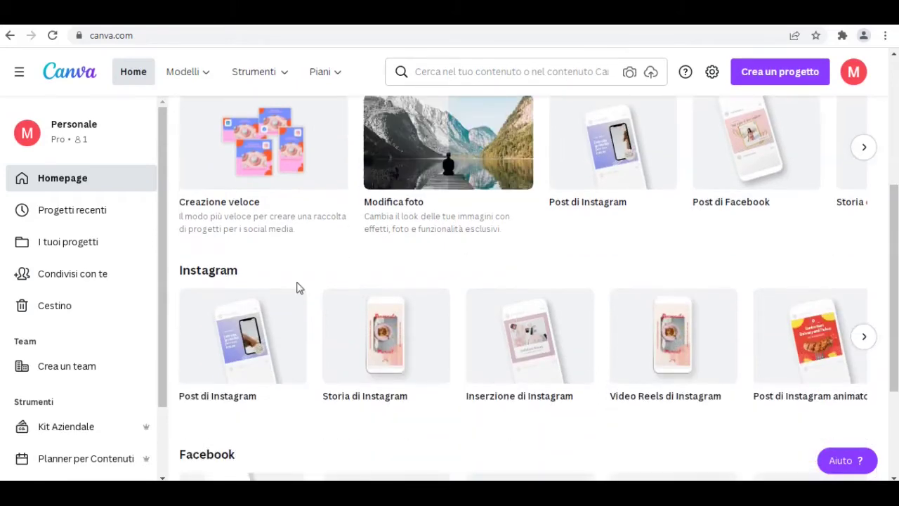
scroll(293, 295, down, 2)
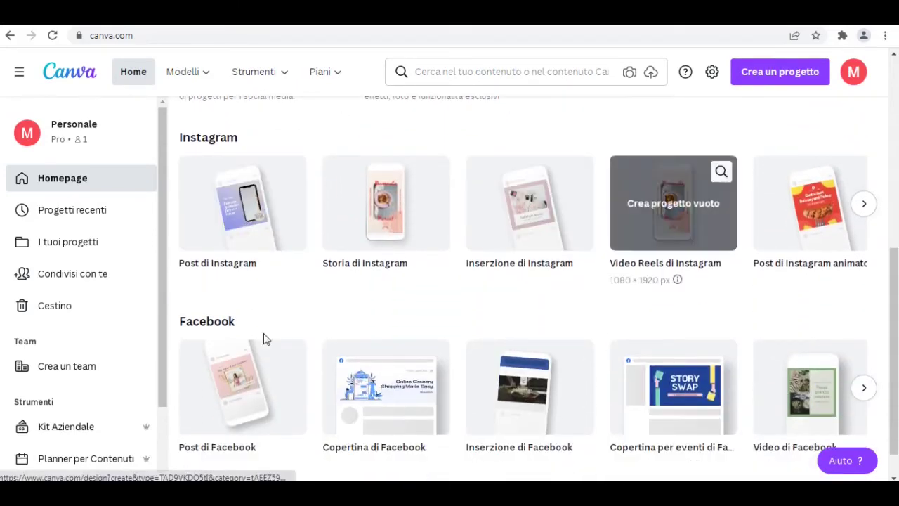
scroll(246, 371, down, 1)
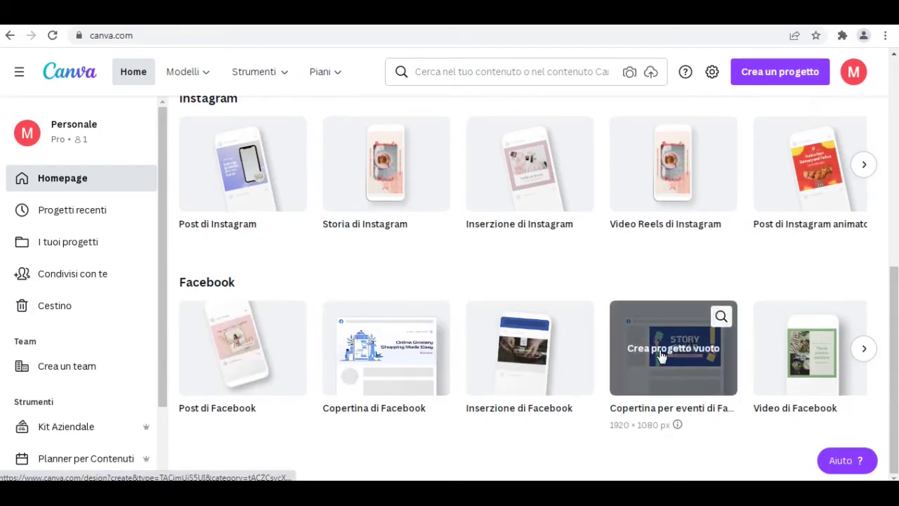
scroll(396, 361, up, 8)
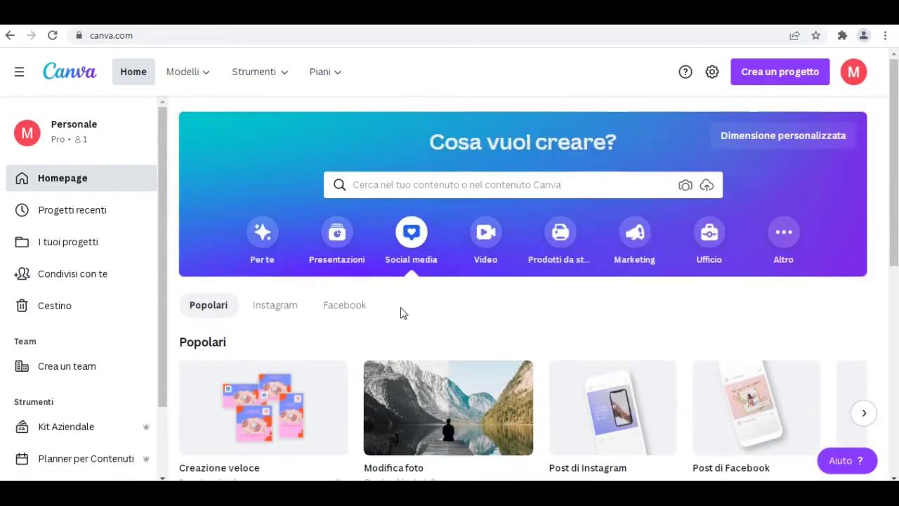
click(485, 233)
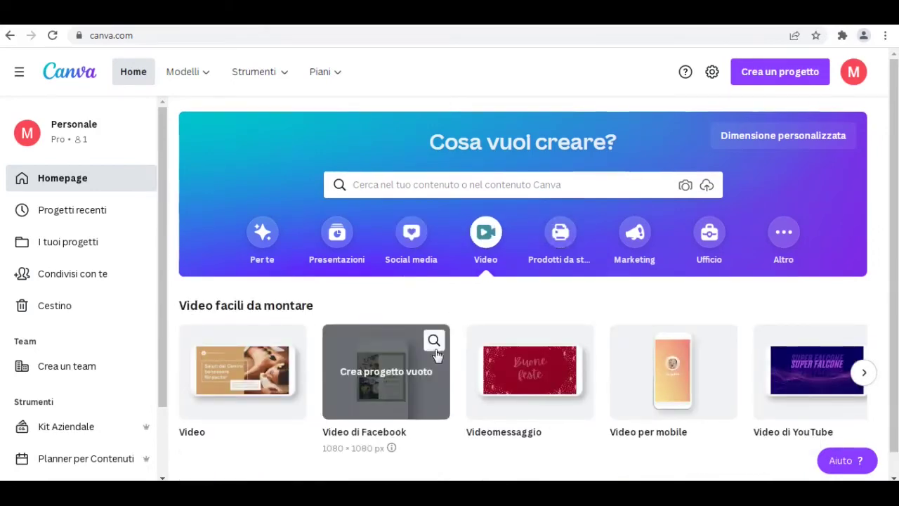
scroll(435, 354, down, 1)
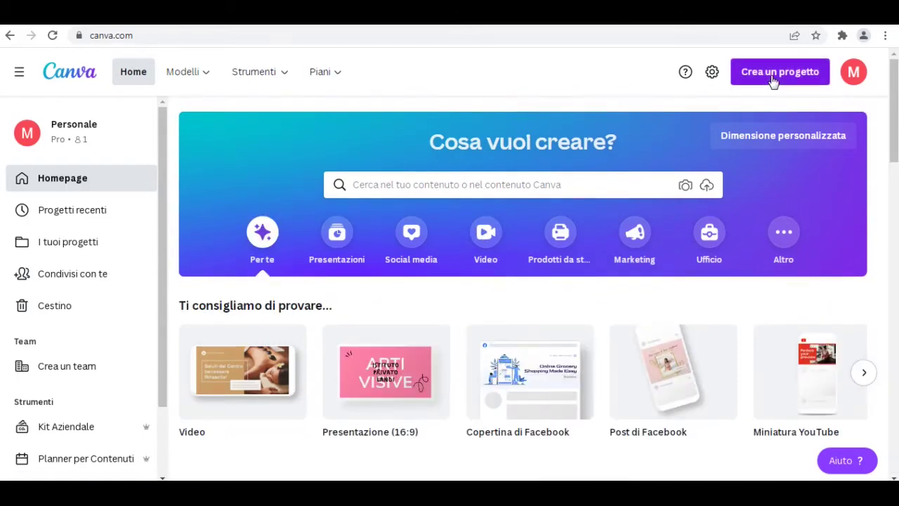
Search the new-project formats for slide and create a blank Presentazione (16:9) project
click(773, 78)
text(s)
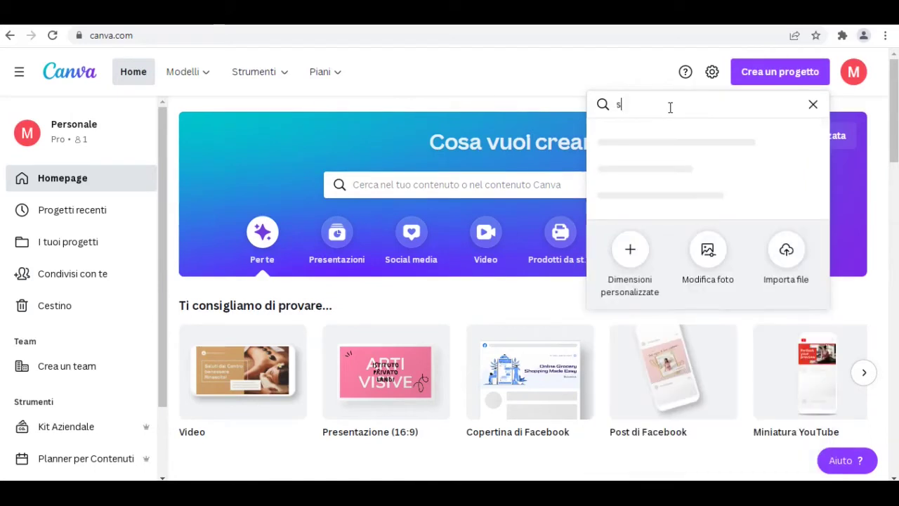
text(lide)
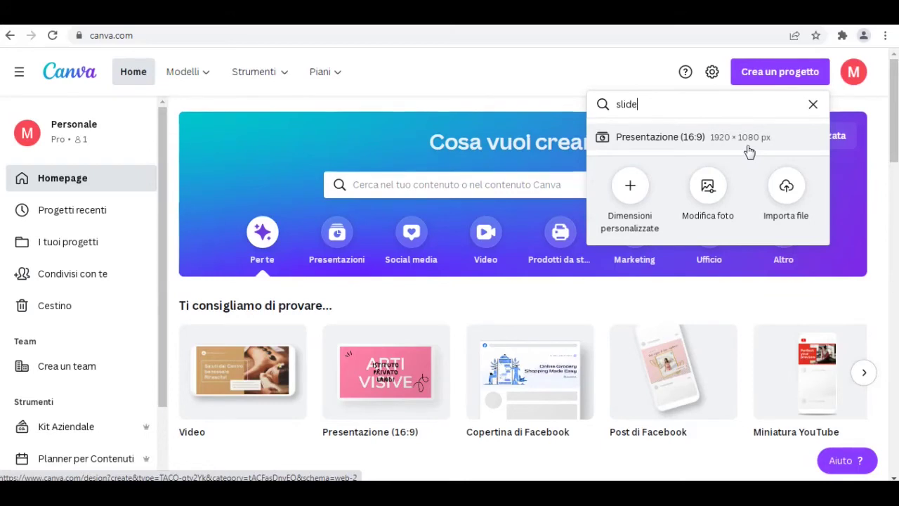
click(641, 139)
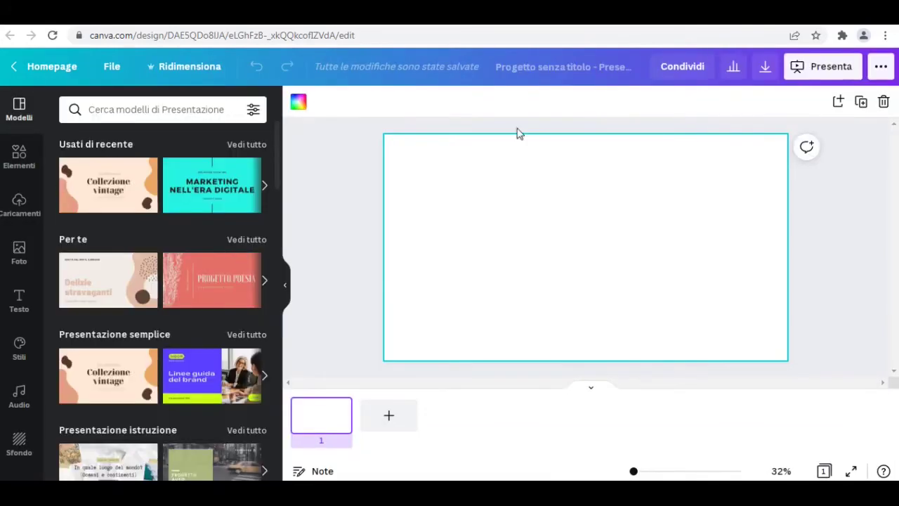
Browse the presentation templates by category, from Presentazione semplice to Presentazione planner, checking which are marked PRO
scroll(86, 282, down, 2)
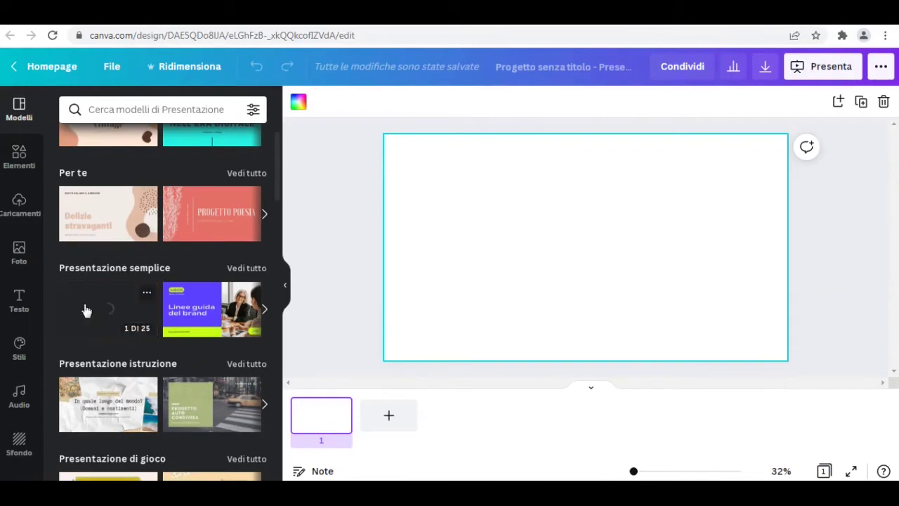
scroll(85, 309, down, 2)
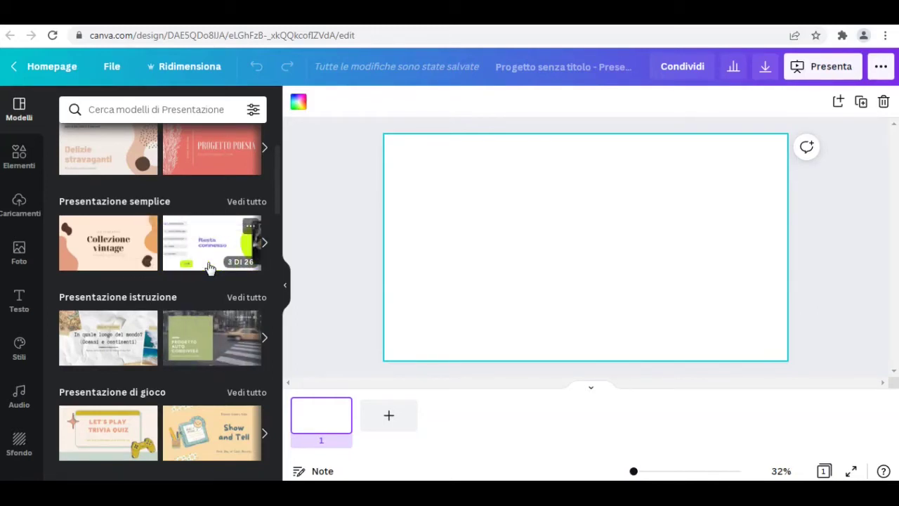
scroll(198, 294, down, 1)
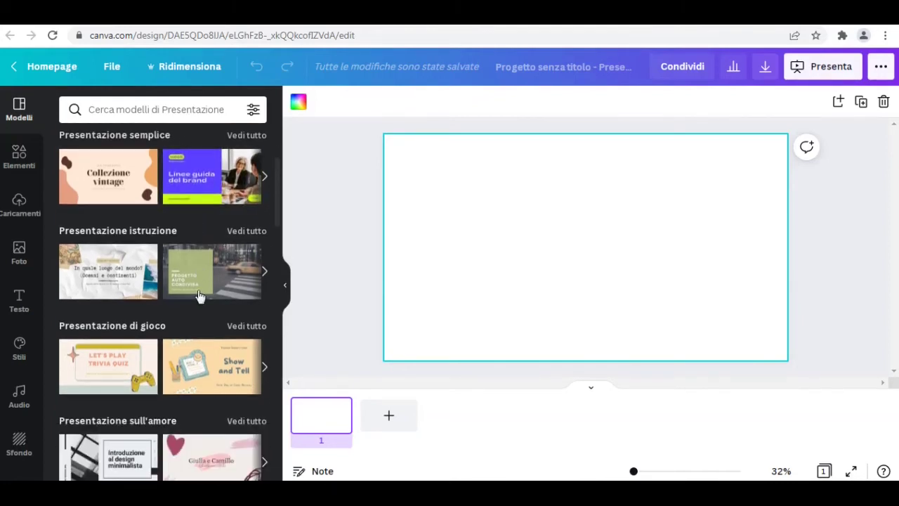
scroll(198, 295, down, 1)
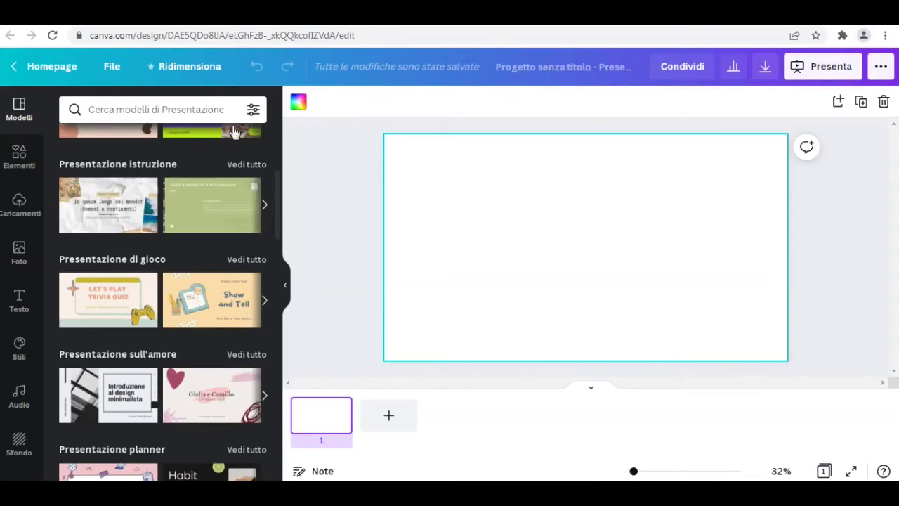
scroll(201, 257, down, 4)
mouse_move(78, 257)
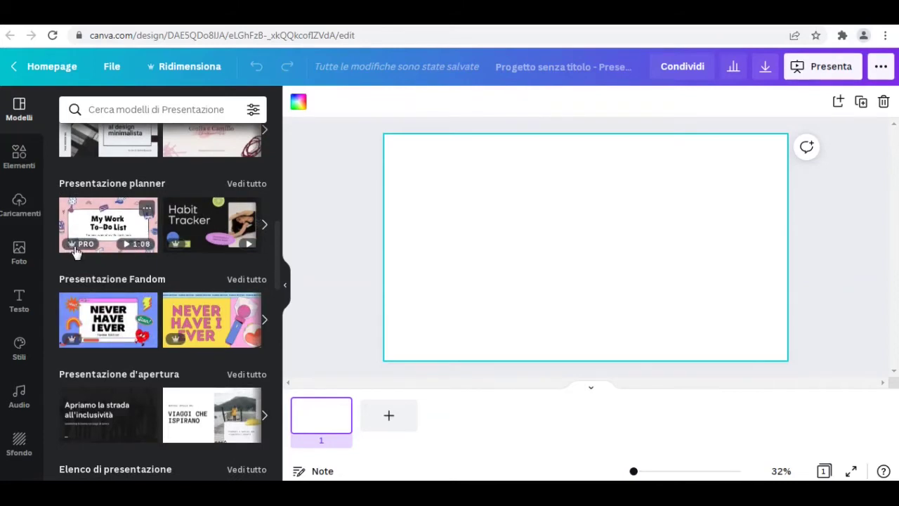